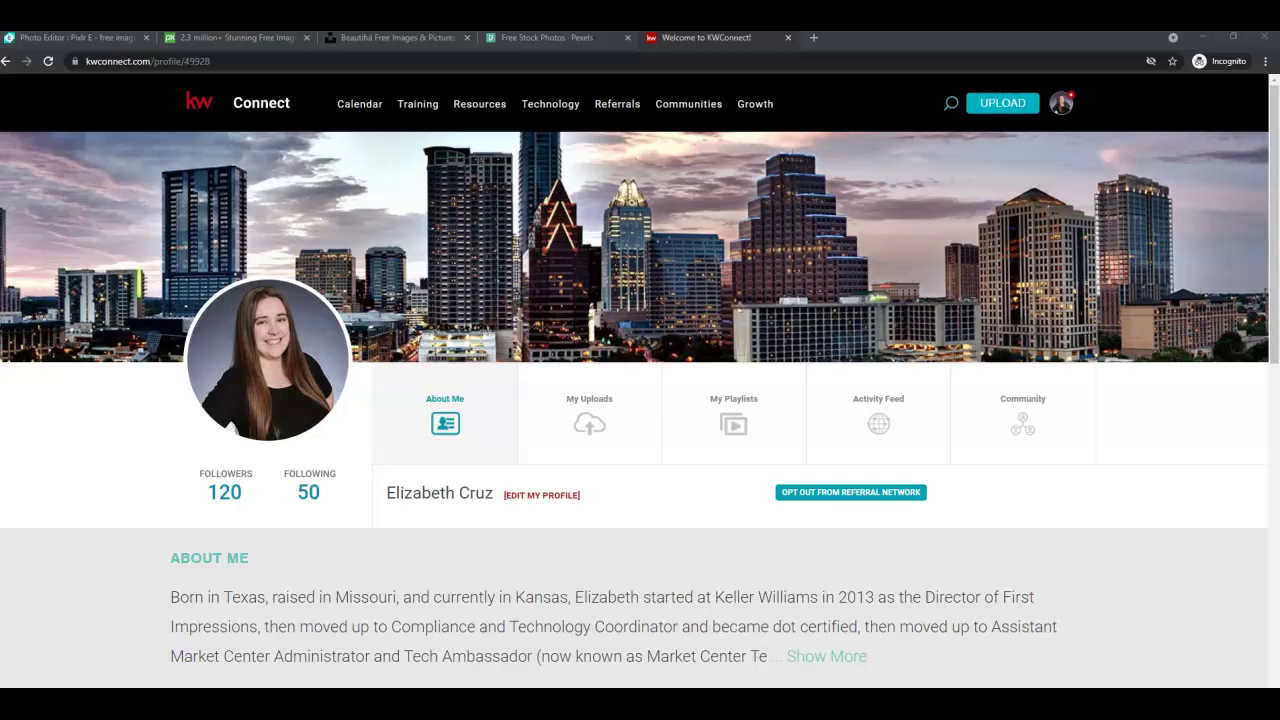
Step: Visit your own KW Connect profile, then switch to the Pexels stock photo tab
{"action": "left_click", "coordinate": [1066, 104]}
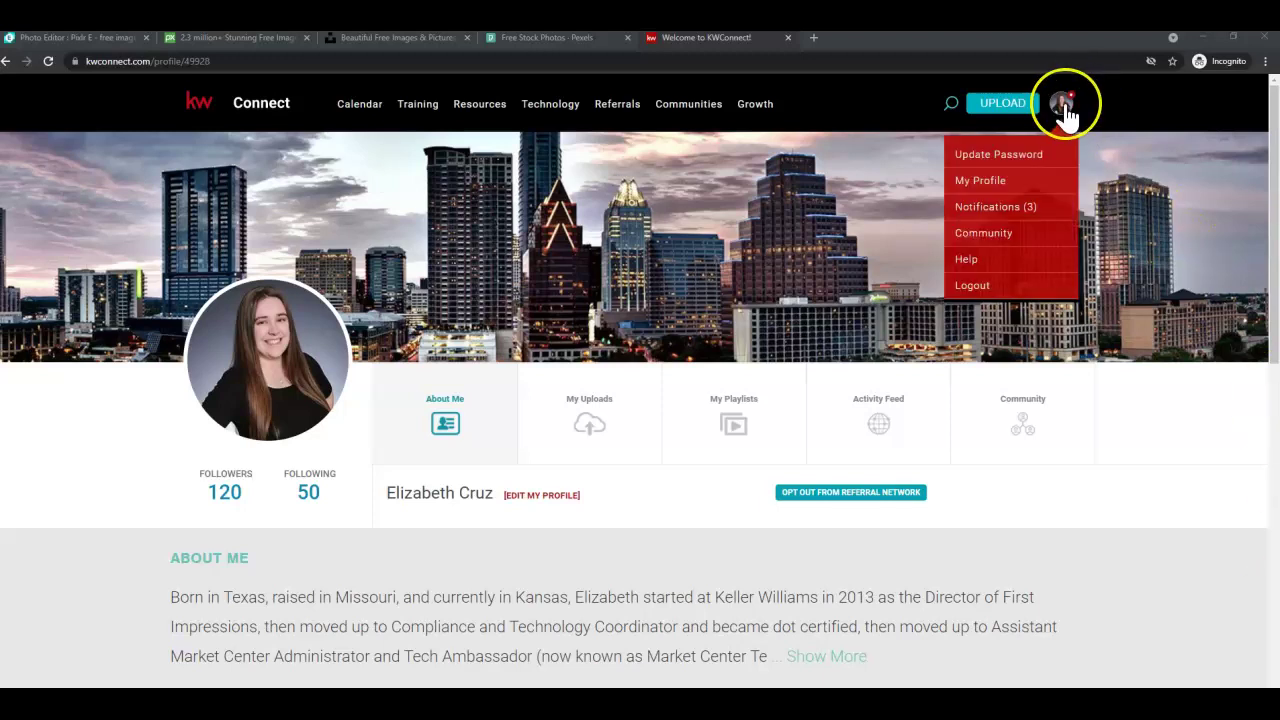
{"action": "left_click", "coordinate": [1065, 106]}
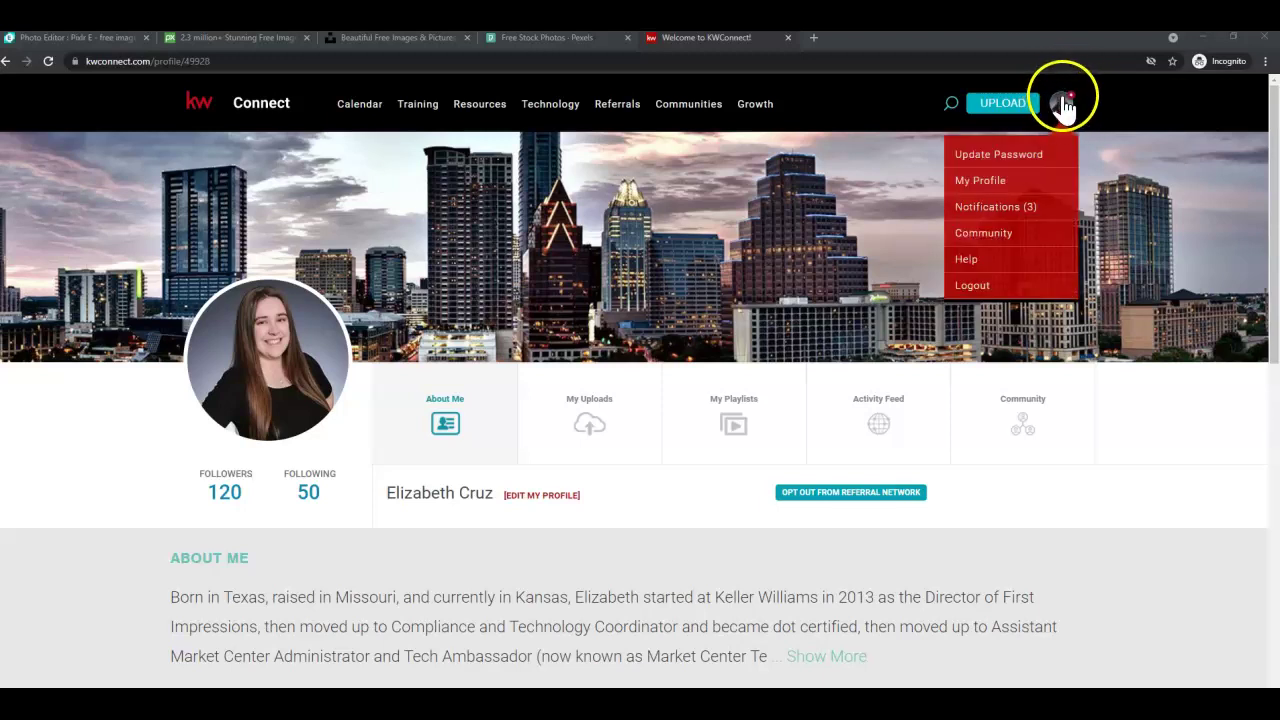
{"action": "left_click", "coordinate": [1024, 186]}
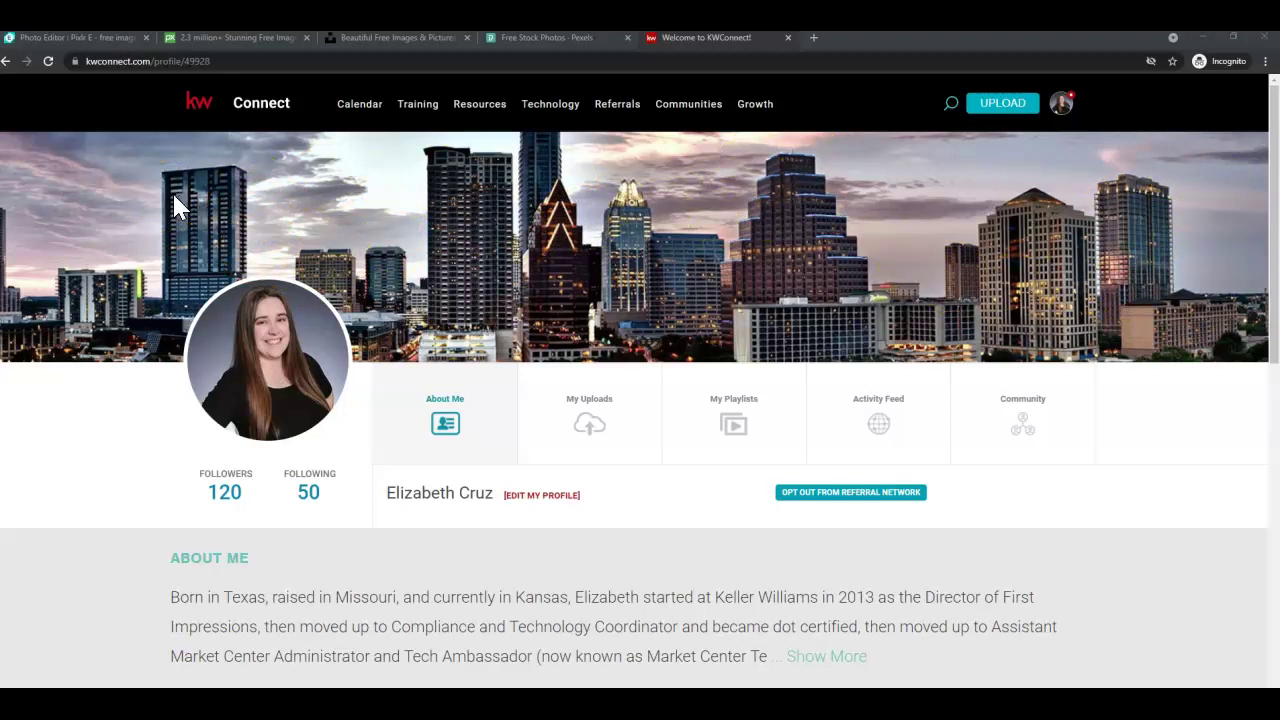
{"action": "left_click", "coordinate": [551, 37]}
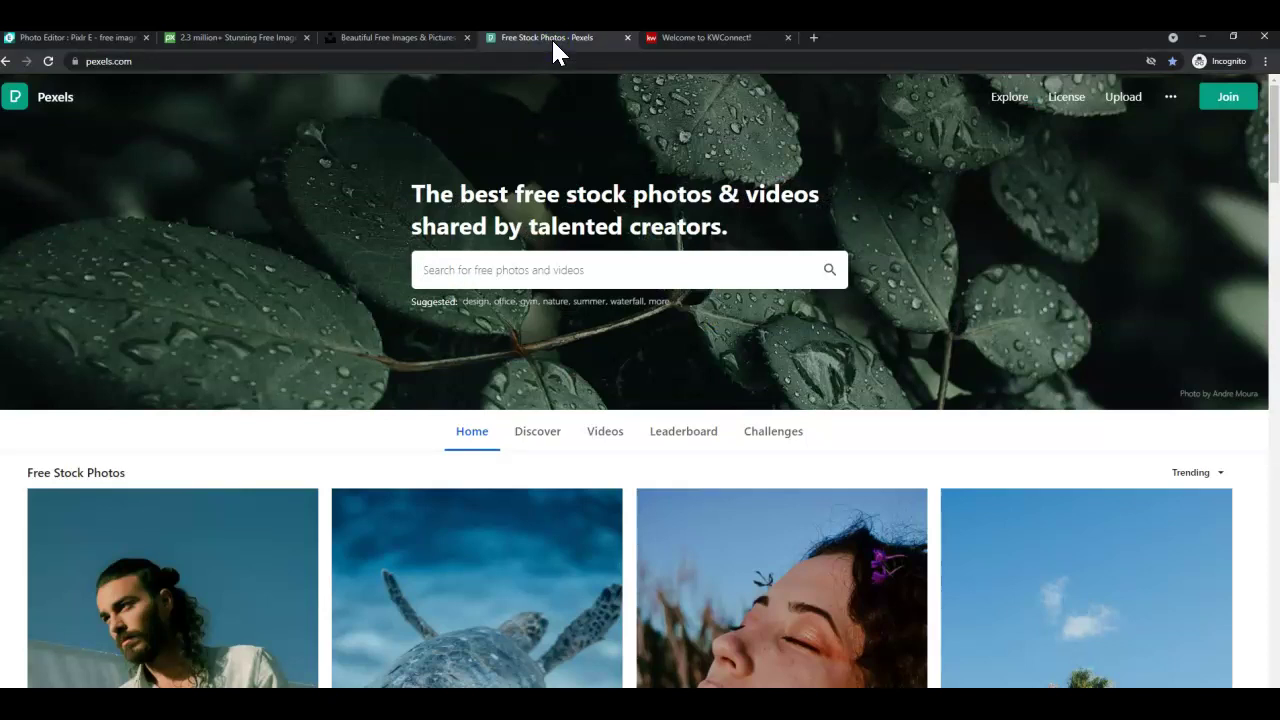
Step: Browse the Unsplash and Pixabay tabs, then go to the Pixlr E editor tab
{"action": "left_click", "coordinate": [410, 40]}
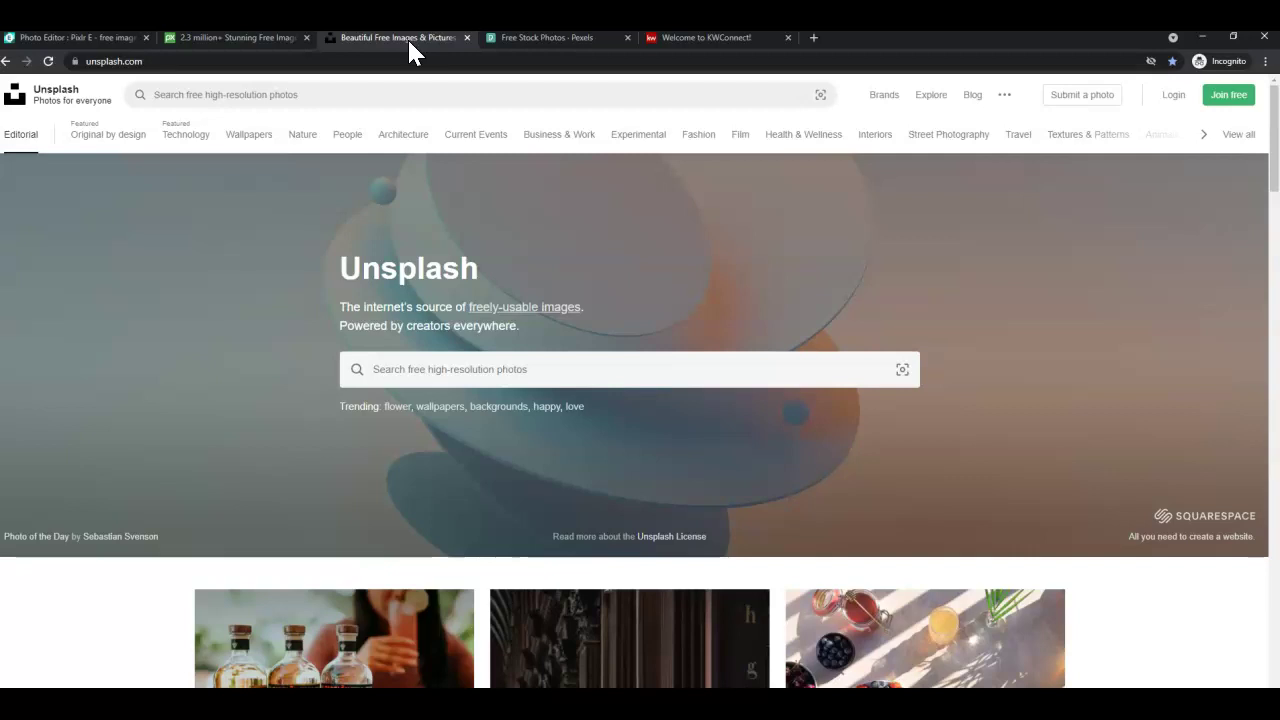
{"action": "left_click", "coordinate": [238, 40]}
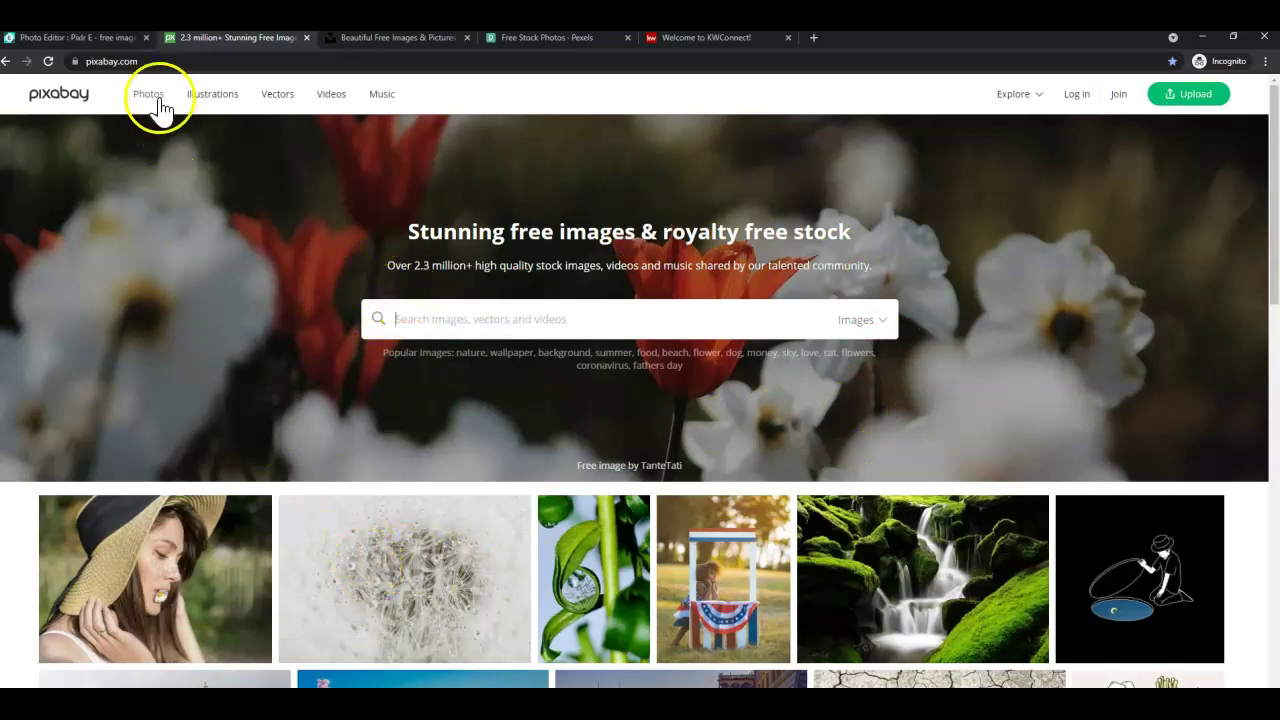
{"action": "left_click", "coordinate": [105, 38]}
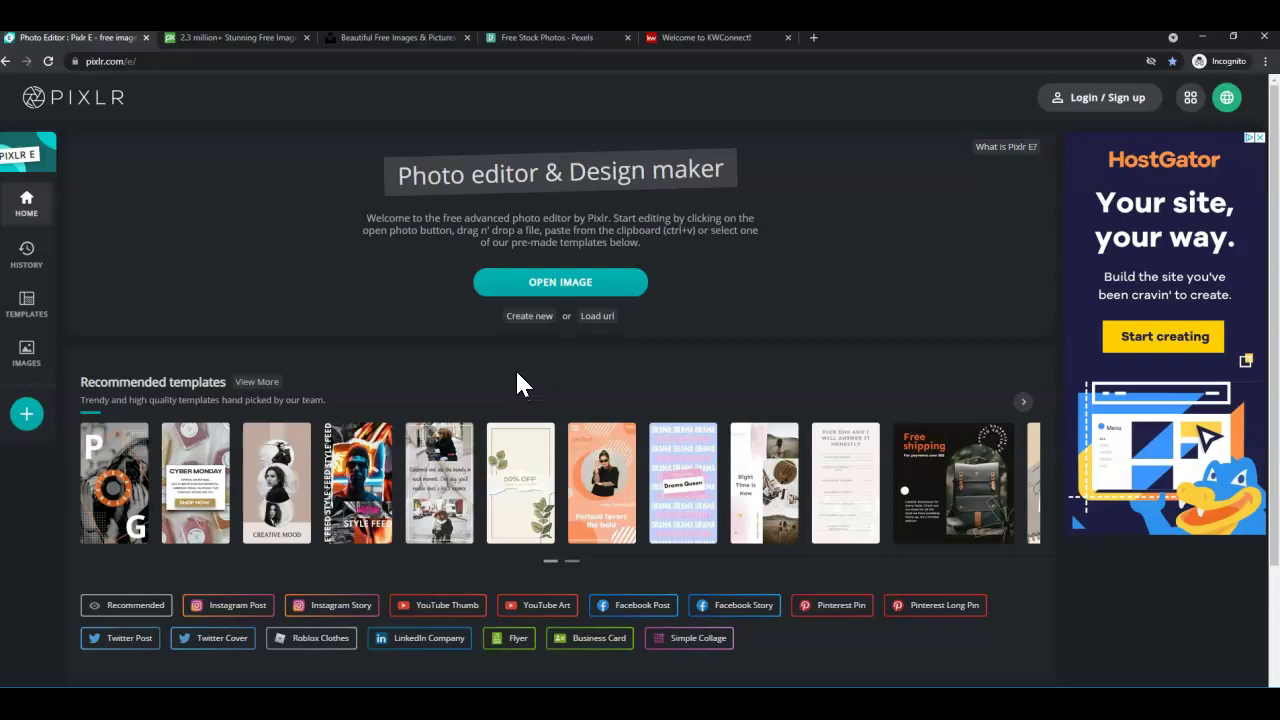
Step: Open kansas-city-4564801_1920 from the Downloads folder in Pixlr E
{"action": "left_click", "coordinate": [520, 383]}
{"action": "left_click", "coordinate": [608, 283]}
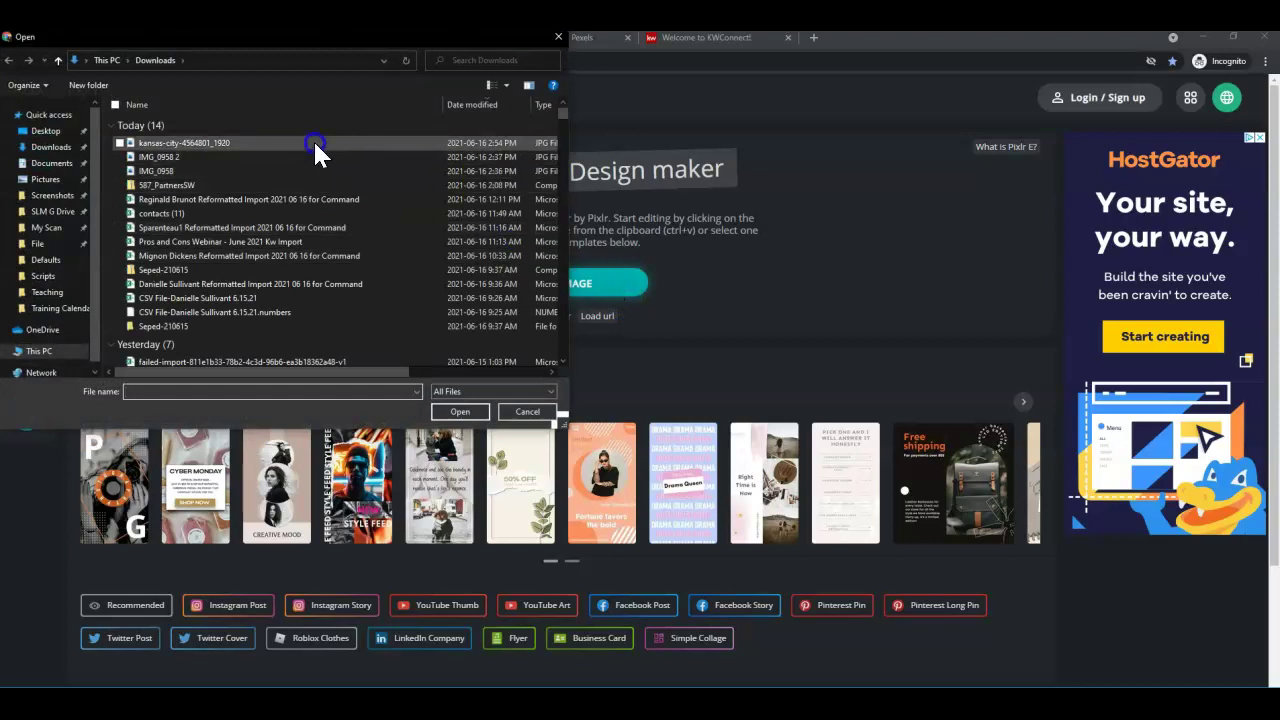
{"action": "double_click", "coordinate": [313, 142]}
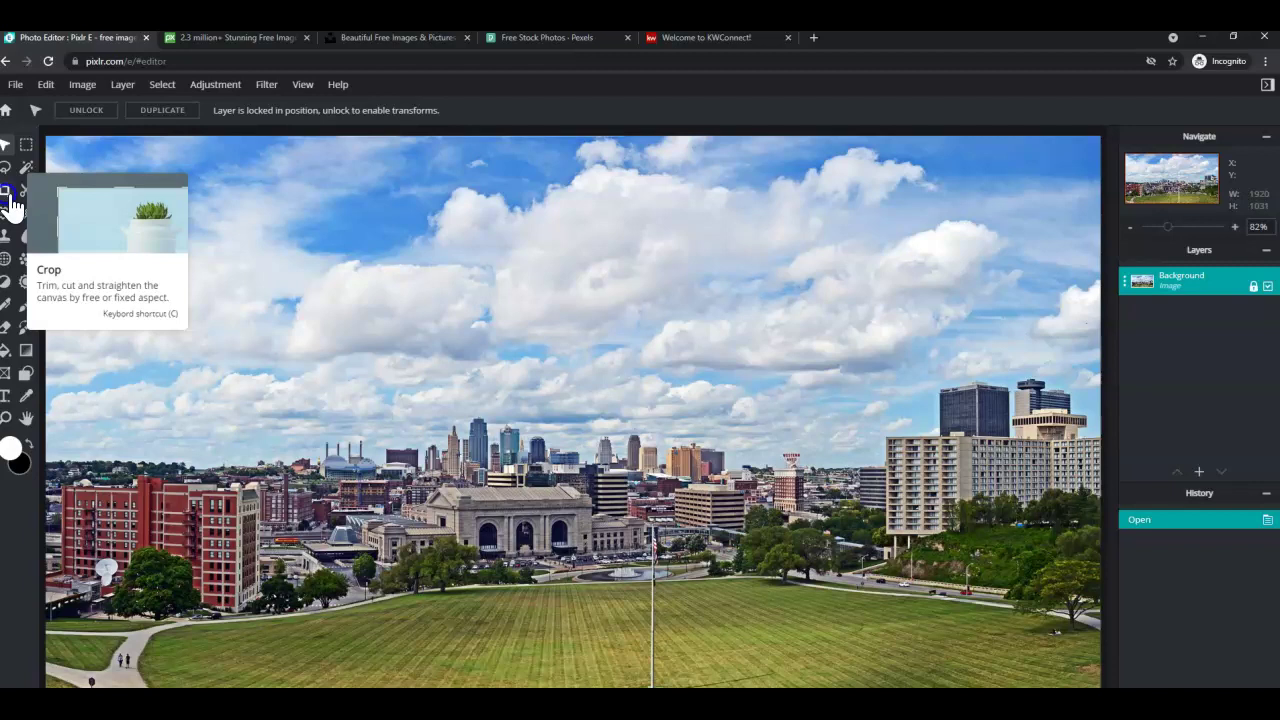
Step: Choose the Crop tool with its constraint set to an exact Size
{"action": "left_click", "coordinate": [6, 192]}
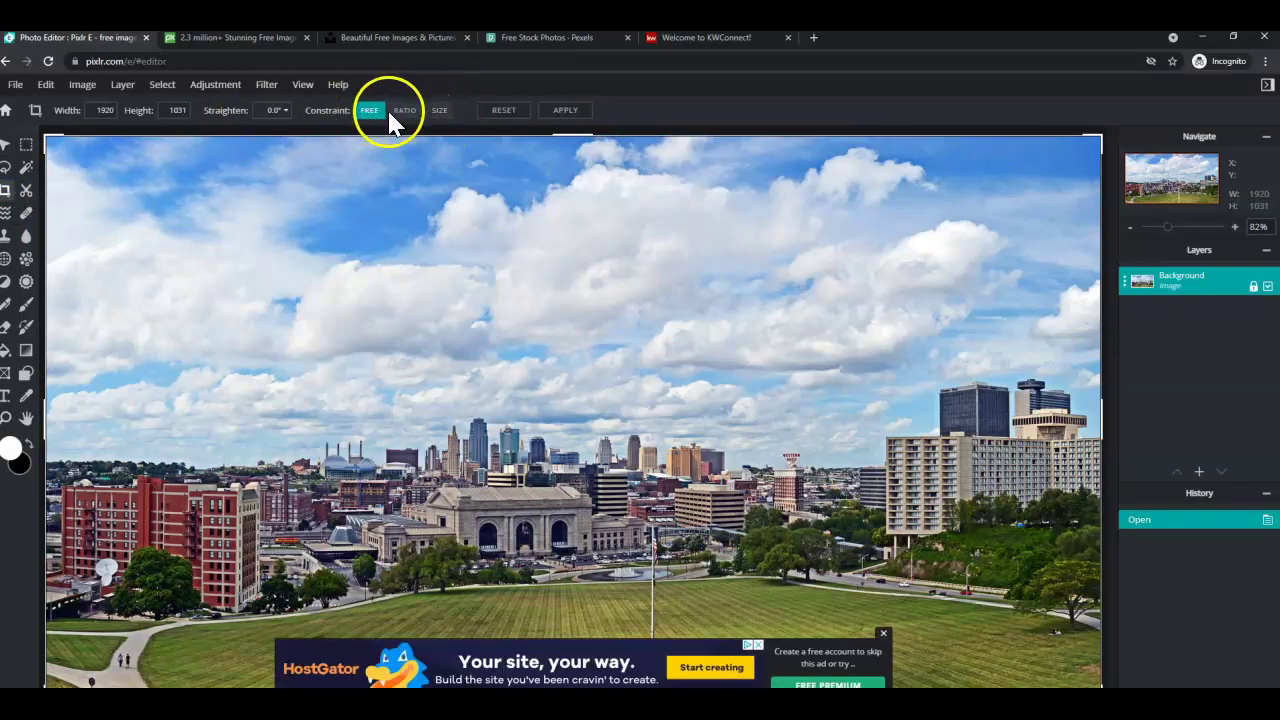
{"action": "left_click", "coordinate": [443, 112]}
{"action": "left_click", "coordinate": [445, 115]}
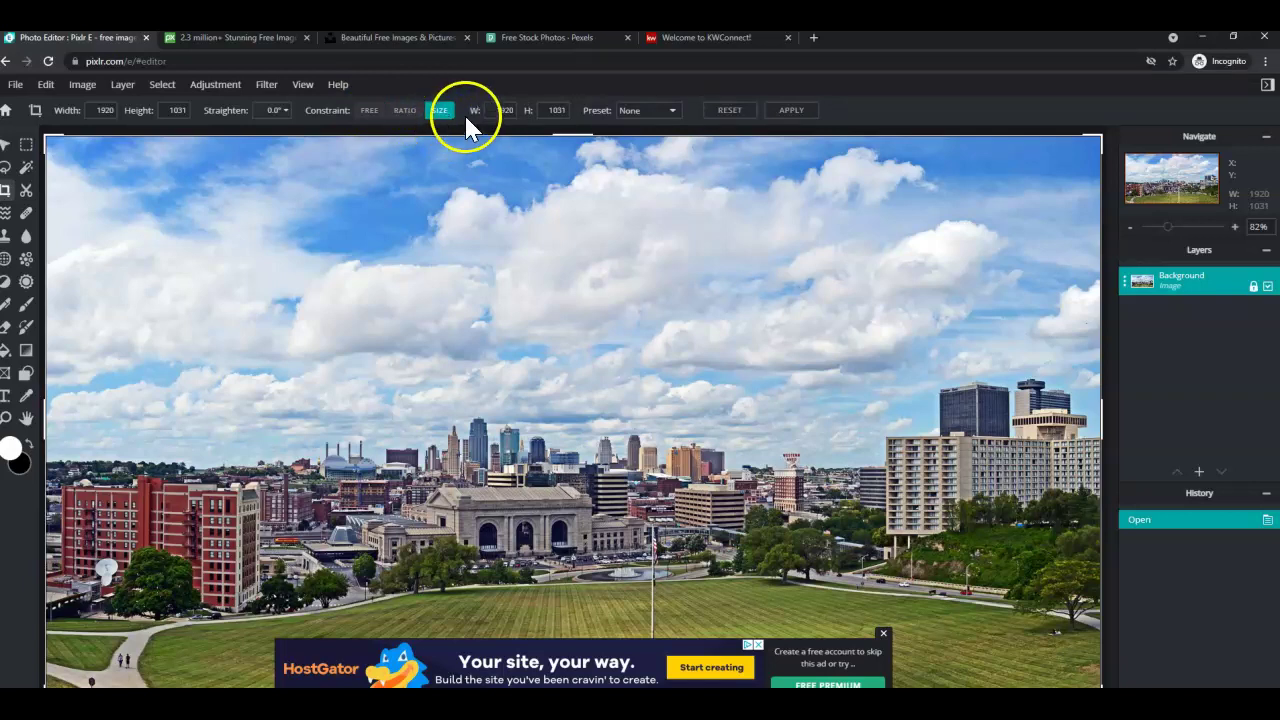
Step: Set the crop width to 1920 and height to 313
{"action": "left_click", "coordinate": [485, 114]}
{"action": "left_click", "coordinate": [546, 110]}
{"action": "double_click", "coordinate": [500, 110]}
{"action": "key", "text": "BackSpace"}
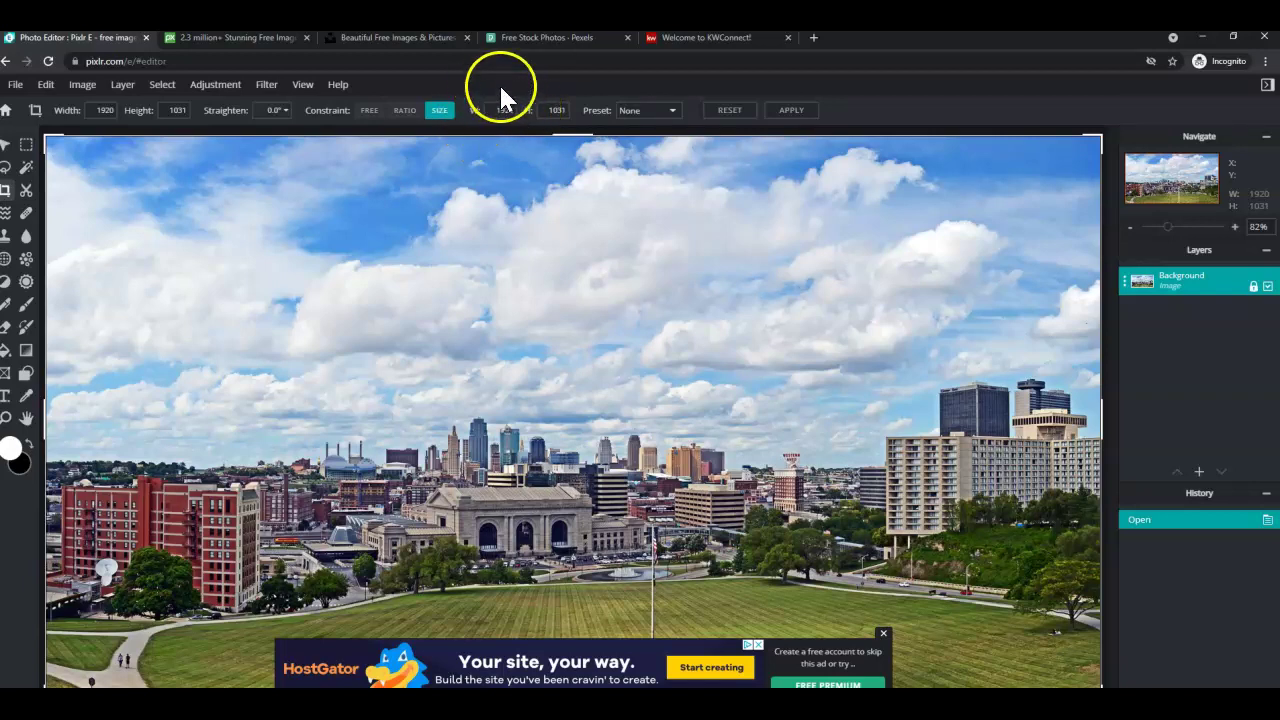
{"action": "type", "text": "15"}
{"action": "left_click", "coordinate": [502, 112]}
{"action": "left_click", "coordinate": [500, 110]}
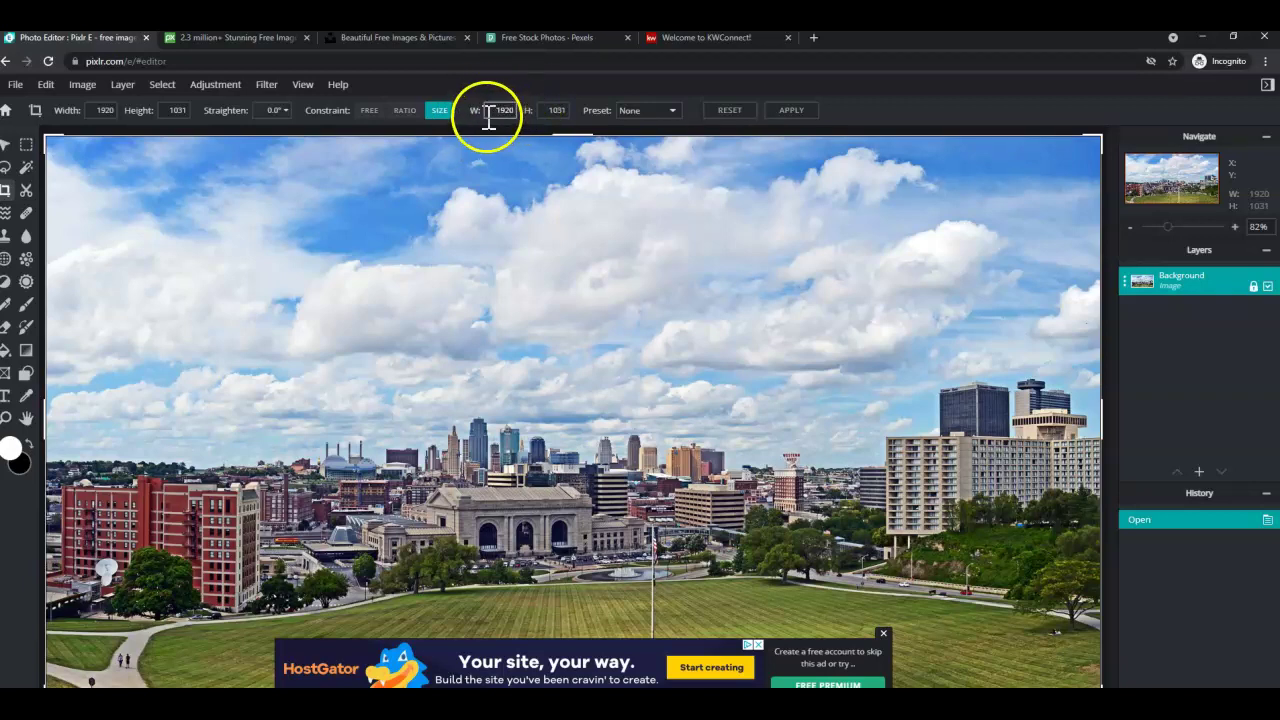
{"action": "left_click_drag", "start_coordinate": [488, 112], "coordinate": [537, 117]}
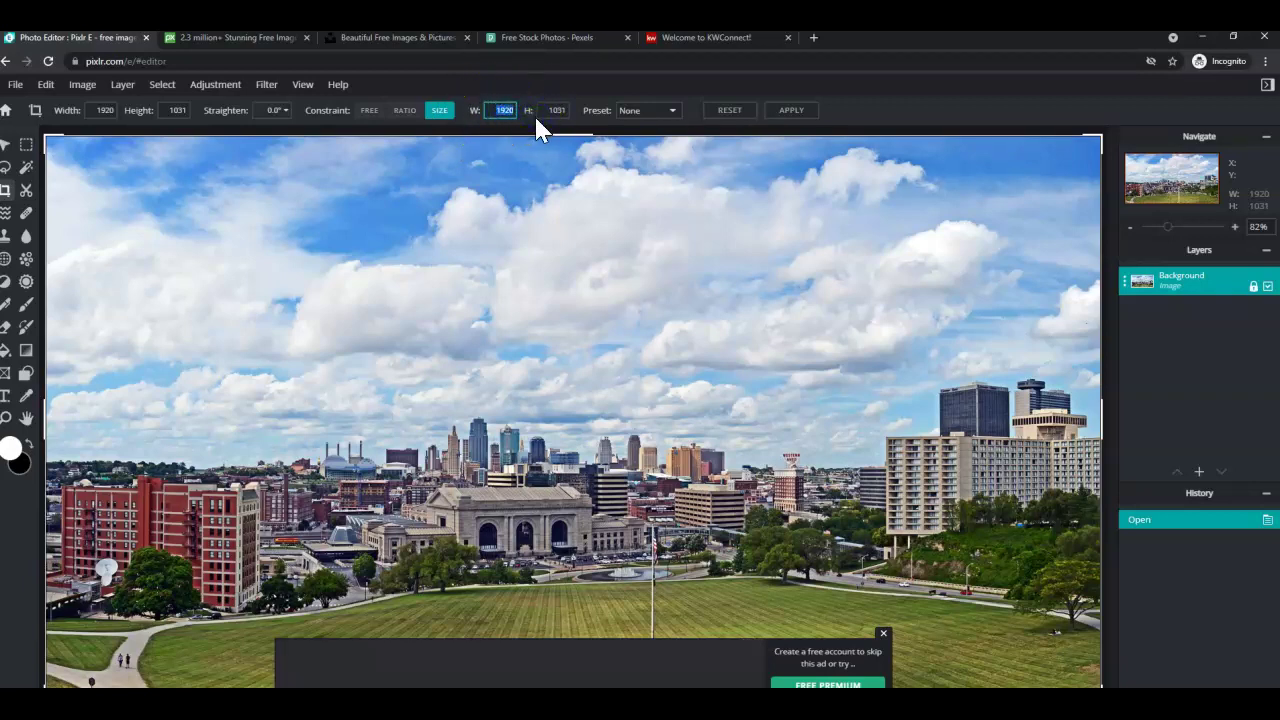
{"action": "type", "text": "1920"}
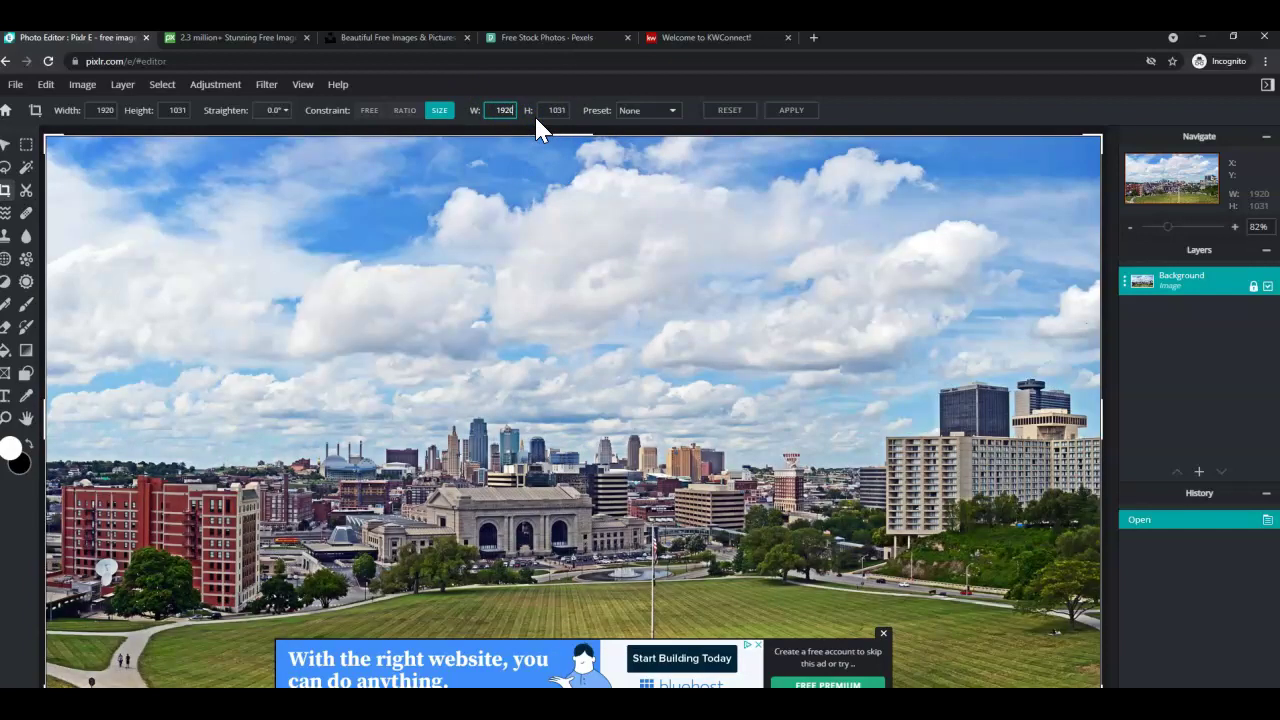
{"action": "left_click_drag", "start_coordinate": [545, 110], "coordinate": [590, 117]}
{"action": "type", "text": "313"}
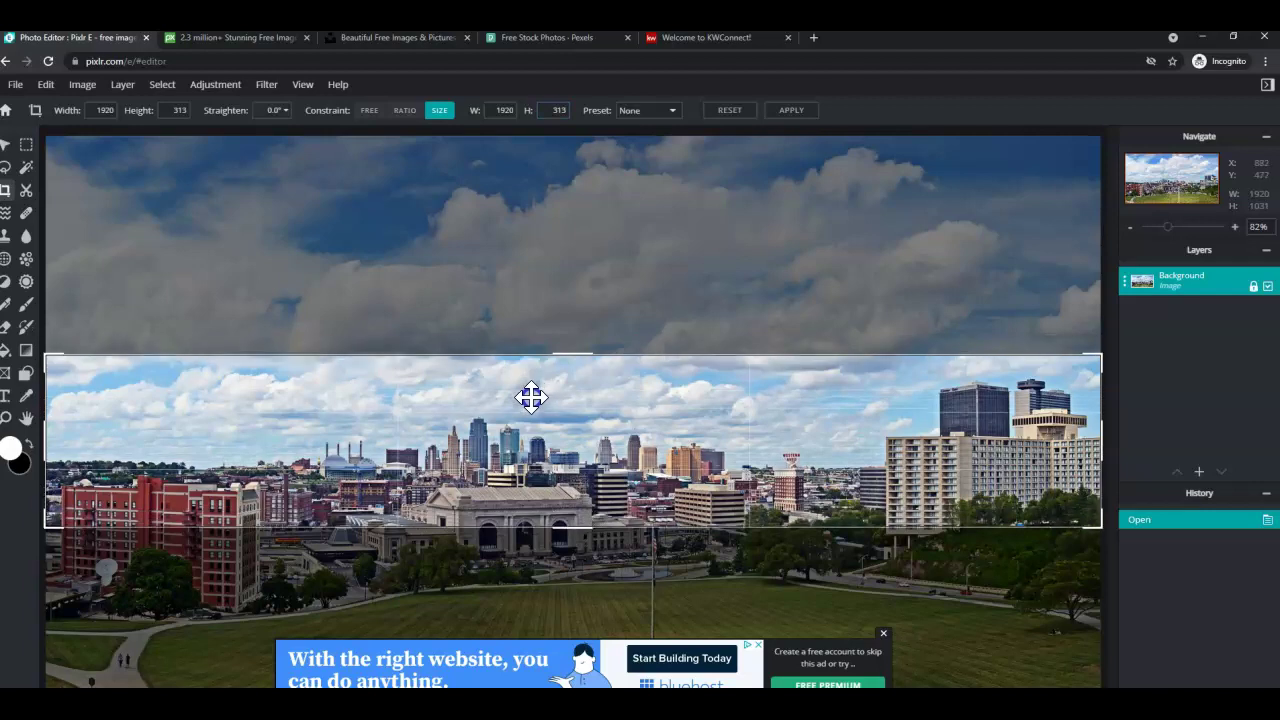
Step: Move the 1920×313 crop strip down over the skyline and apply the crop
{"action": "mouse_move", "coordinate": [531, 399]}
{"action": "left_mouse_down"}
{"action": "mouse_move", "coordinate": [541, 487]}
{"action": "mouse_move", "coordinate": [535, 450]}
{"action": "left_mouse_up"}
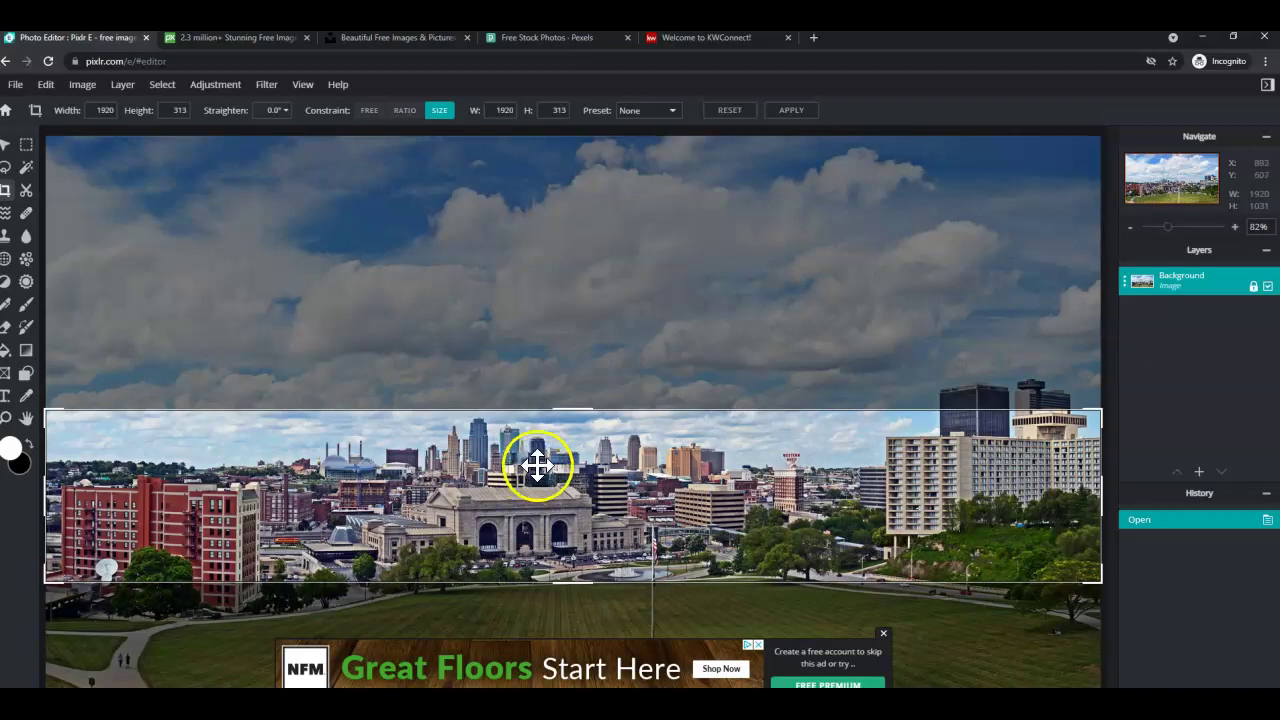
{"action": "left_click", "coordinate": [796, 123]}
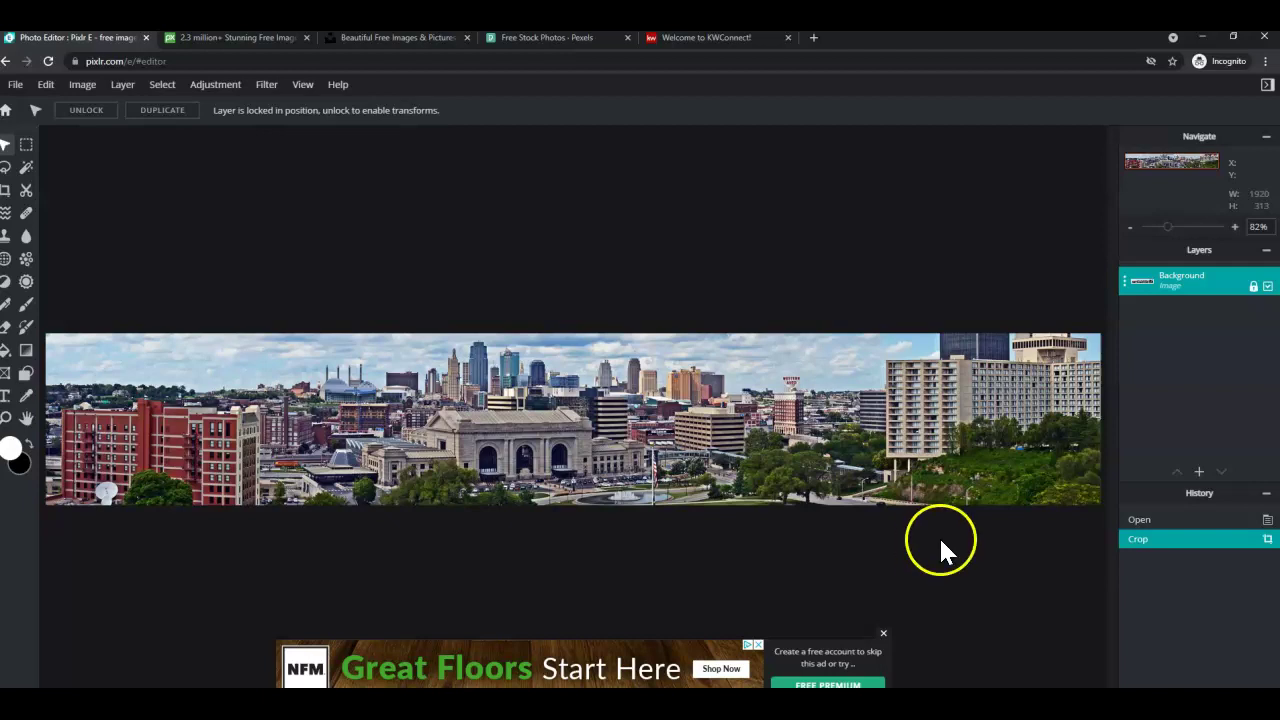
Step: Download the cropped skyline as a JPG, then return to KW Connect
{"action": "left_click", "coordinate": [16, 86]}
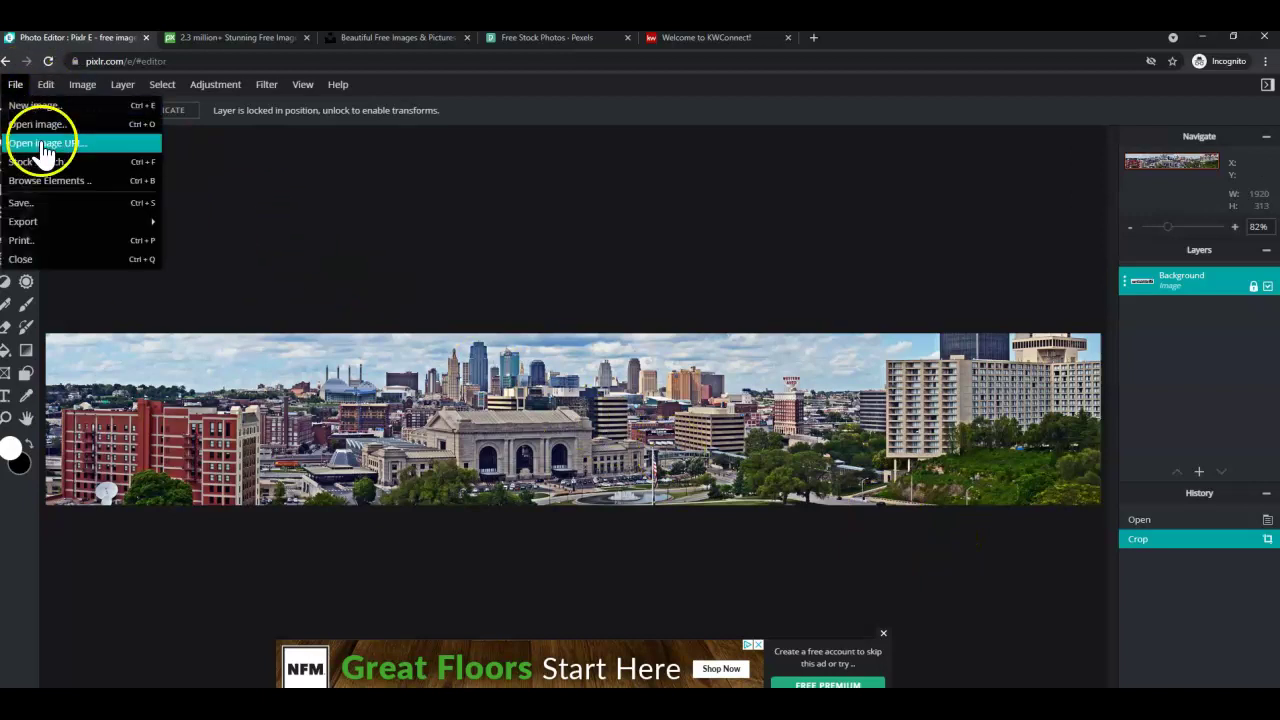
{"action": "left_click", "coordinate": [80, 205]}
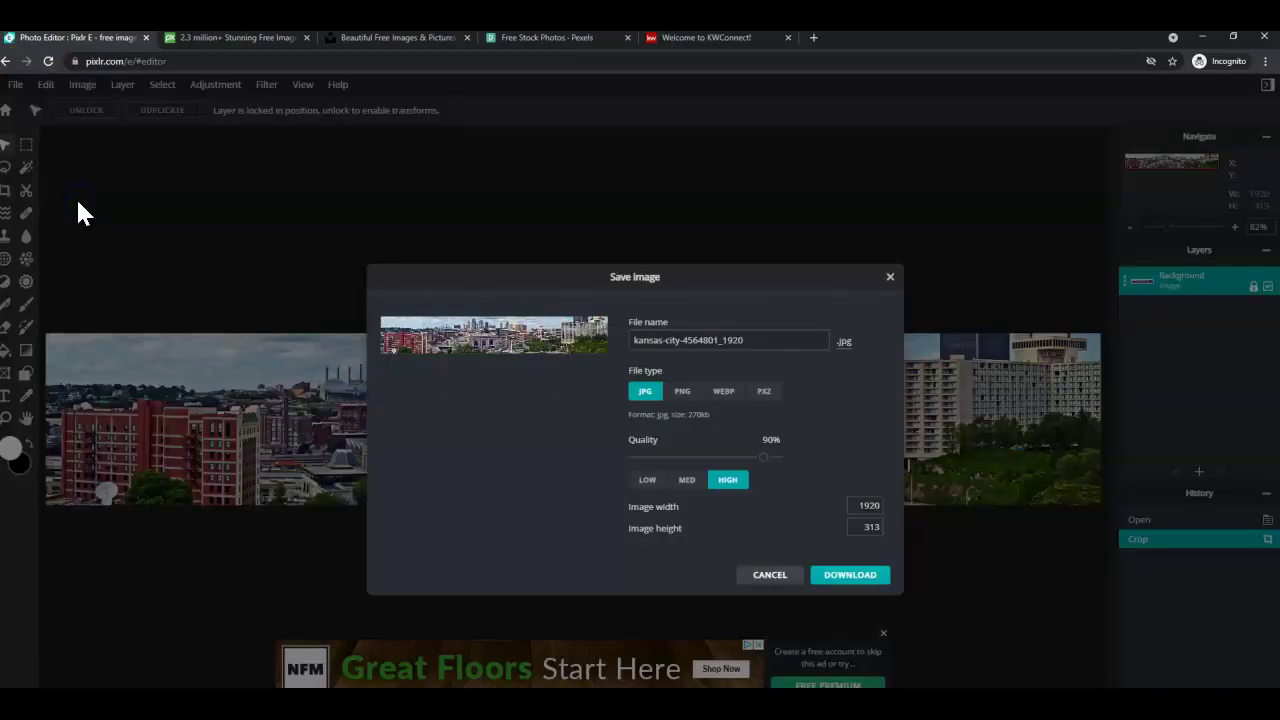
{"action": "left_click", "coordinate": [779, 342]}
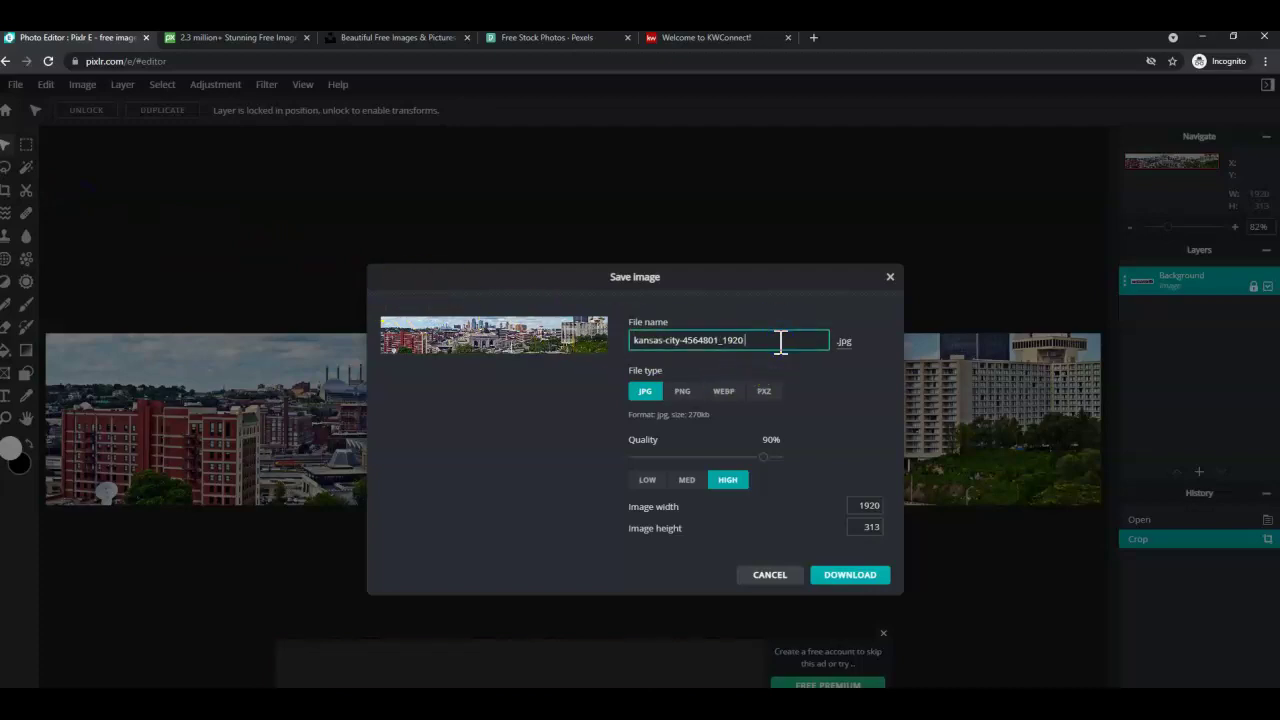
{"action": "type", "text": "2"}
{"action": "key", "text": "Return"}
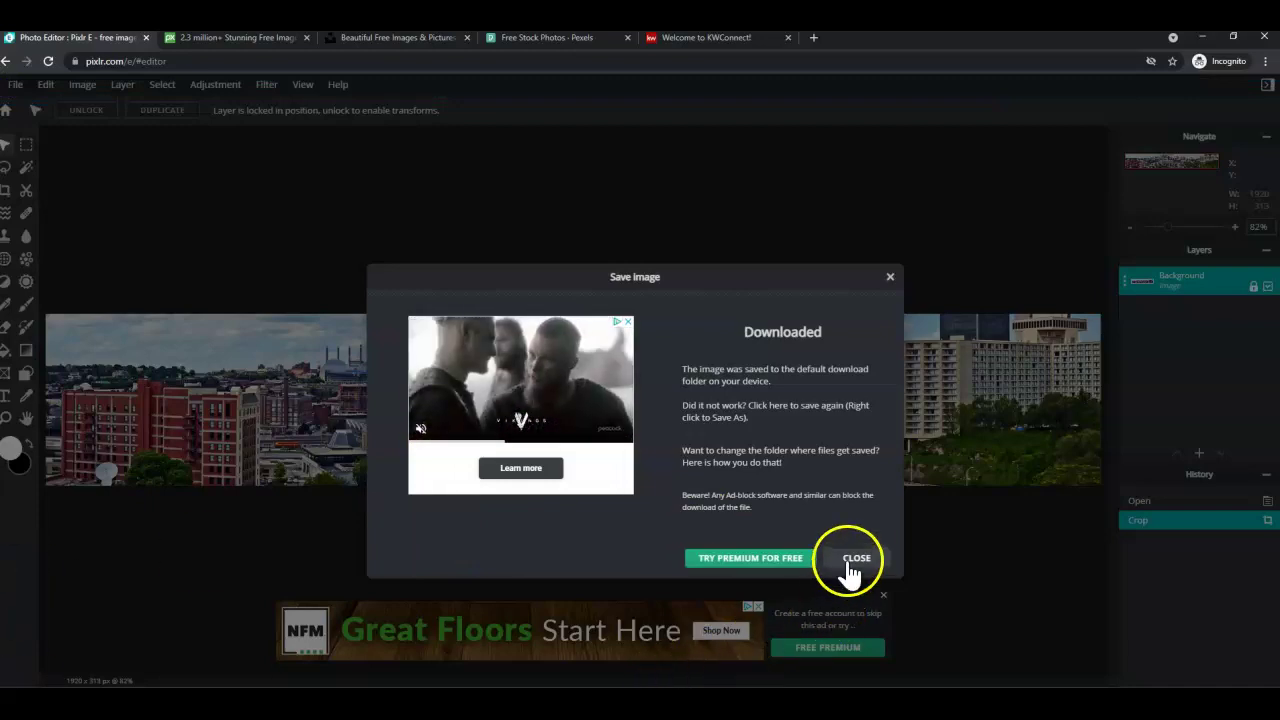
{"action": "left_click", "coordinate": [697, 42]}
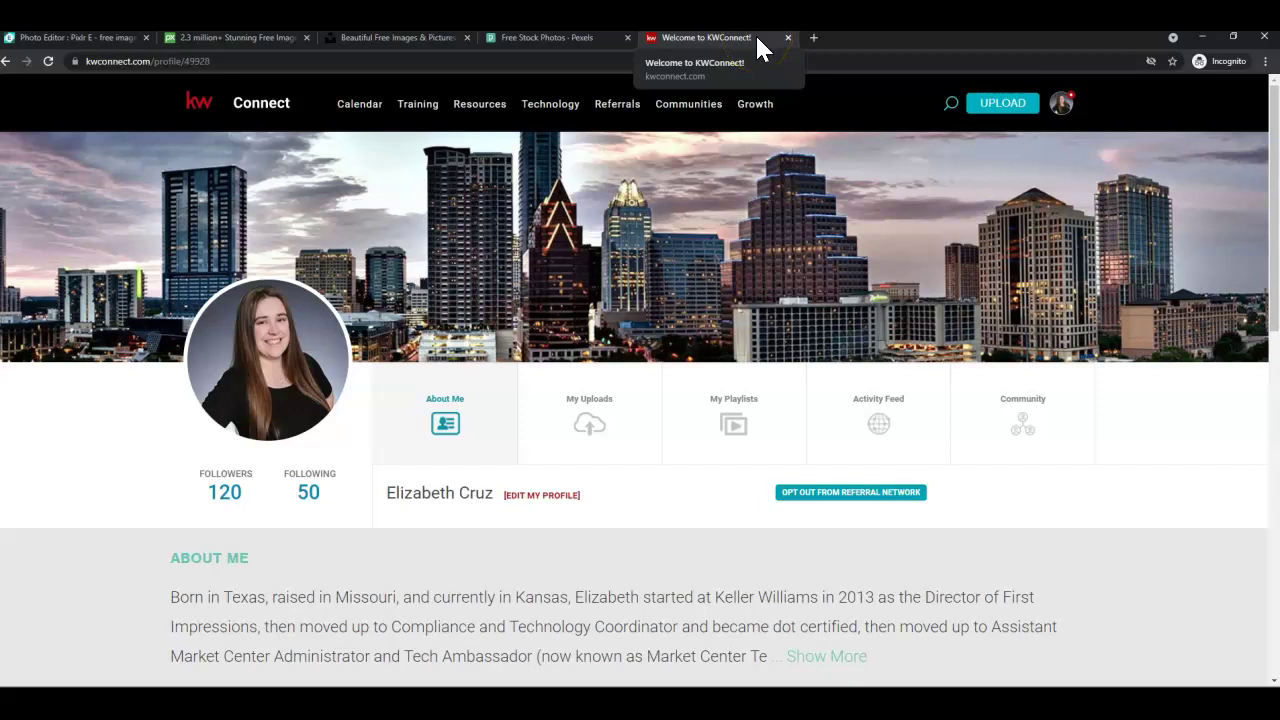
Step: Open Edit My Profile and check the 1920 × 313 banner size requirement
{"action": "left_click", "coordinate": [553, 497]}
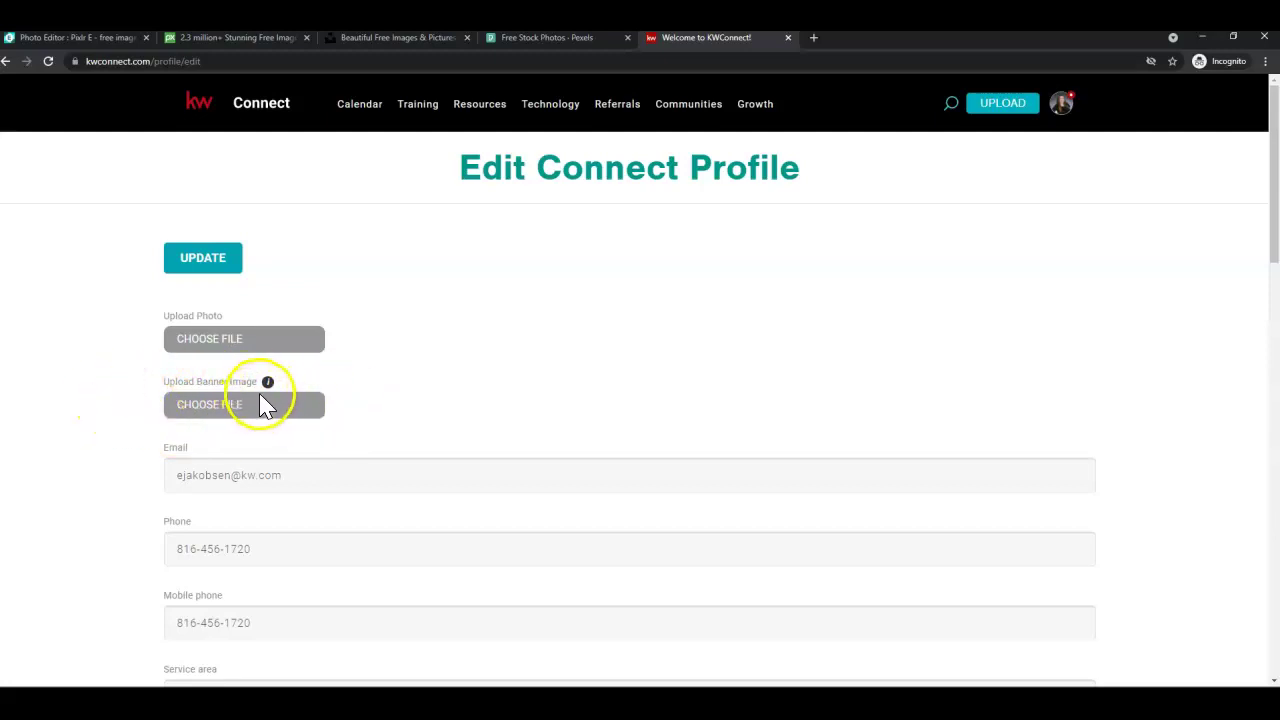
{"action": "mouse_move", "coordinate": [268, 383]}
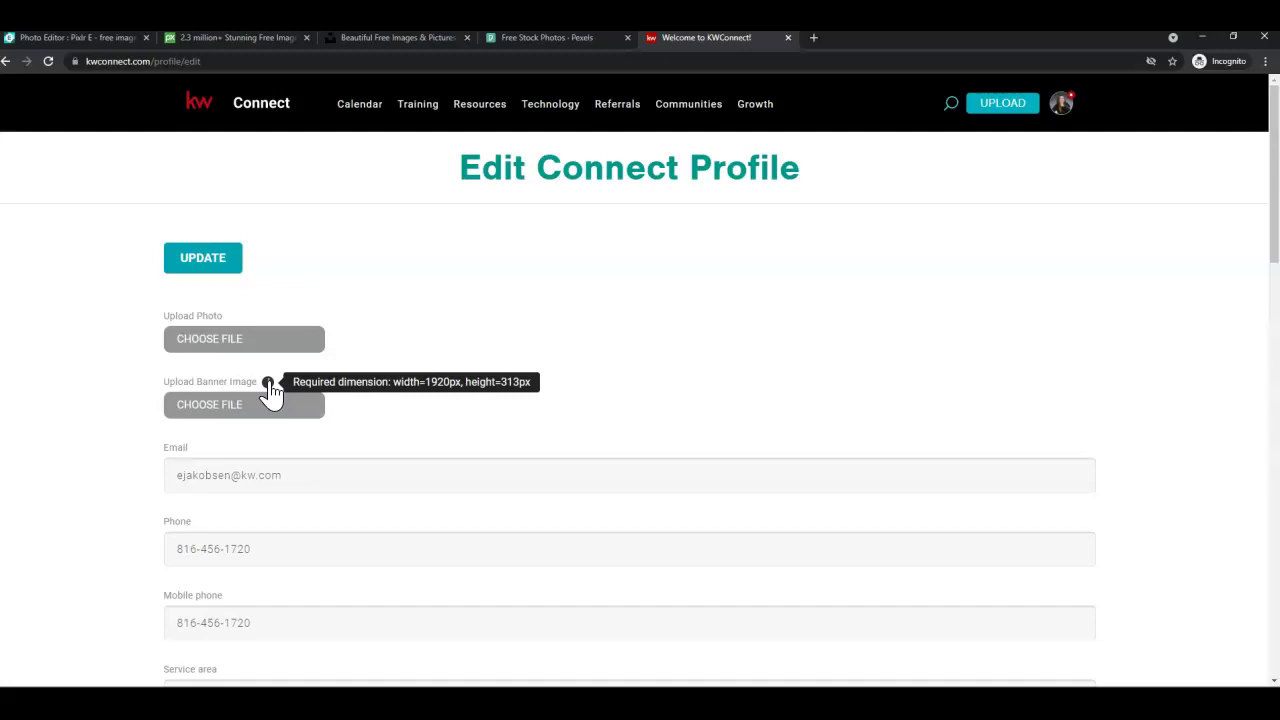
{"action": "left_click", "coordinate": [262, 410]}
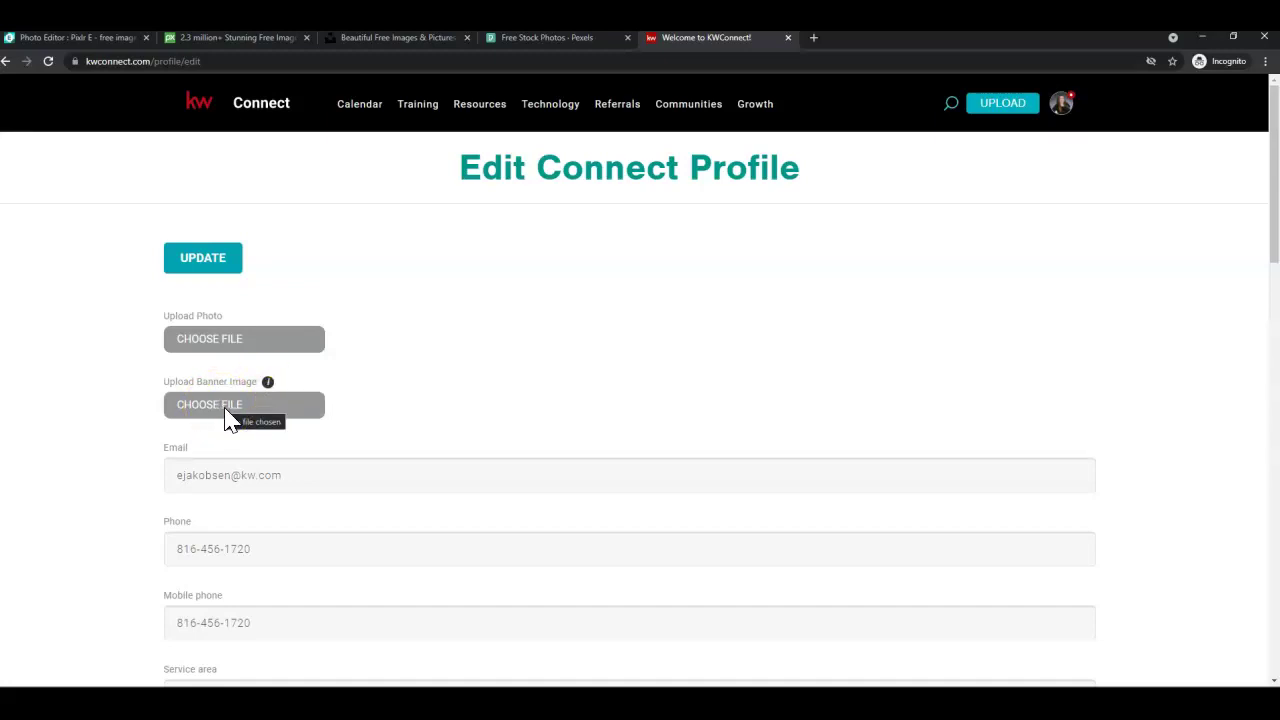
Step: Choose kansas-city-4564801_1920 2.jpg from Downloads as the banner image
{"action": "left_click", "coordinate": [222, 412]}
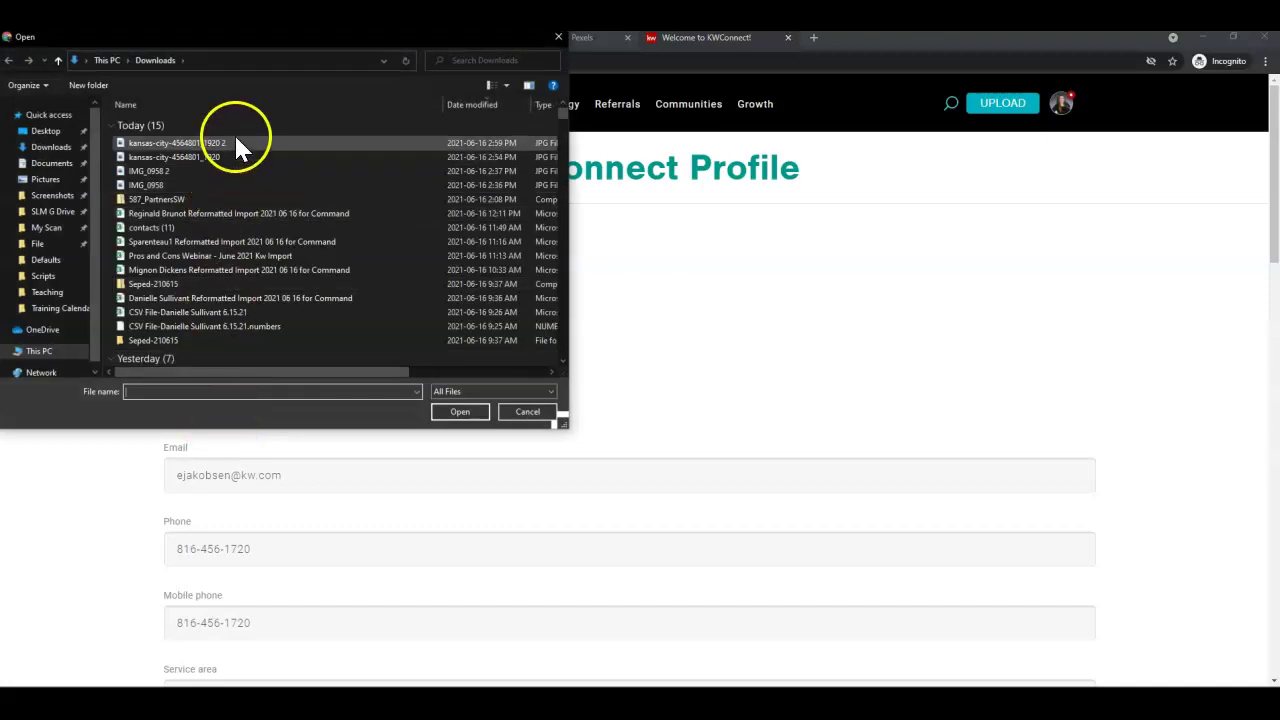
{"action": "mouse_move", "coordinate": [177, 143]}
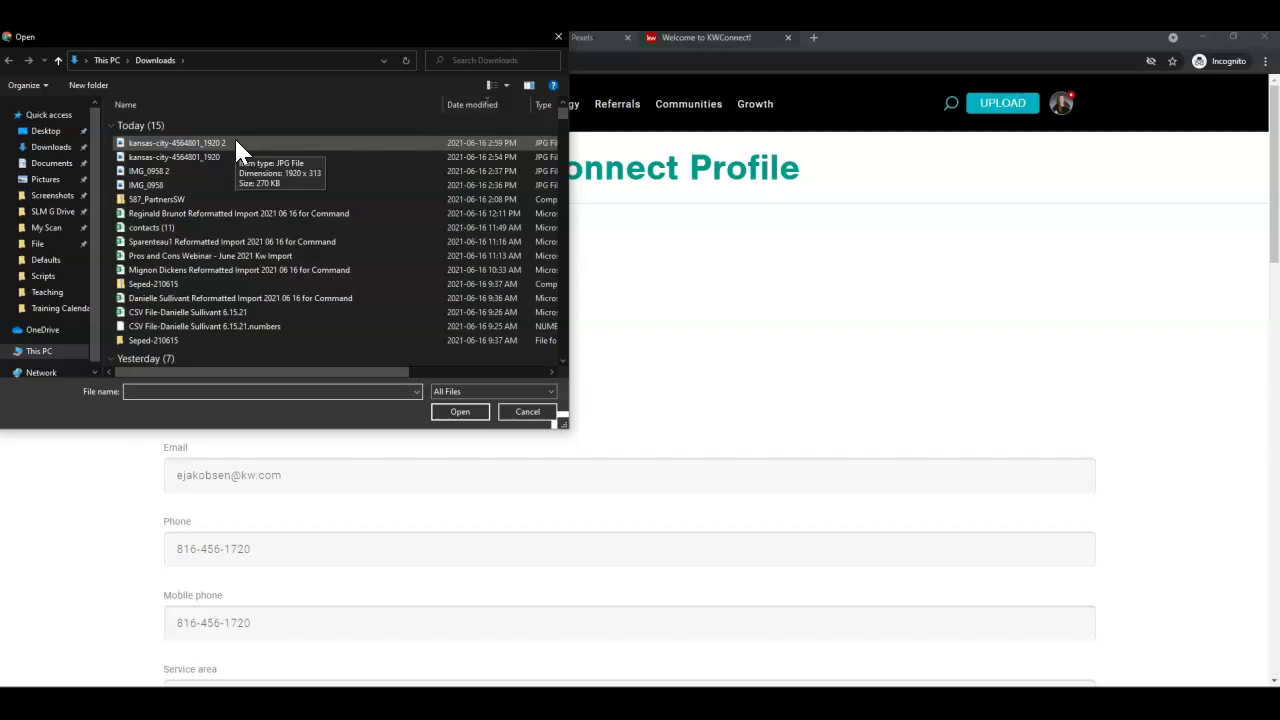
{"action": "double_click", "coordinate": [236, 143]}
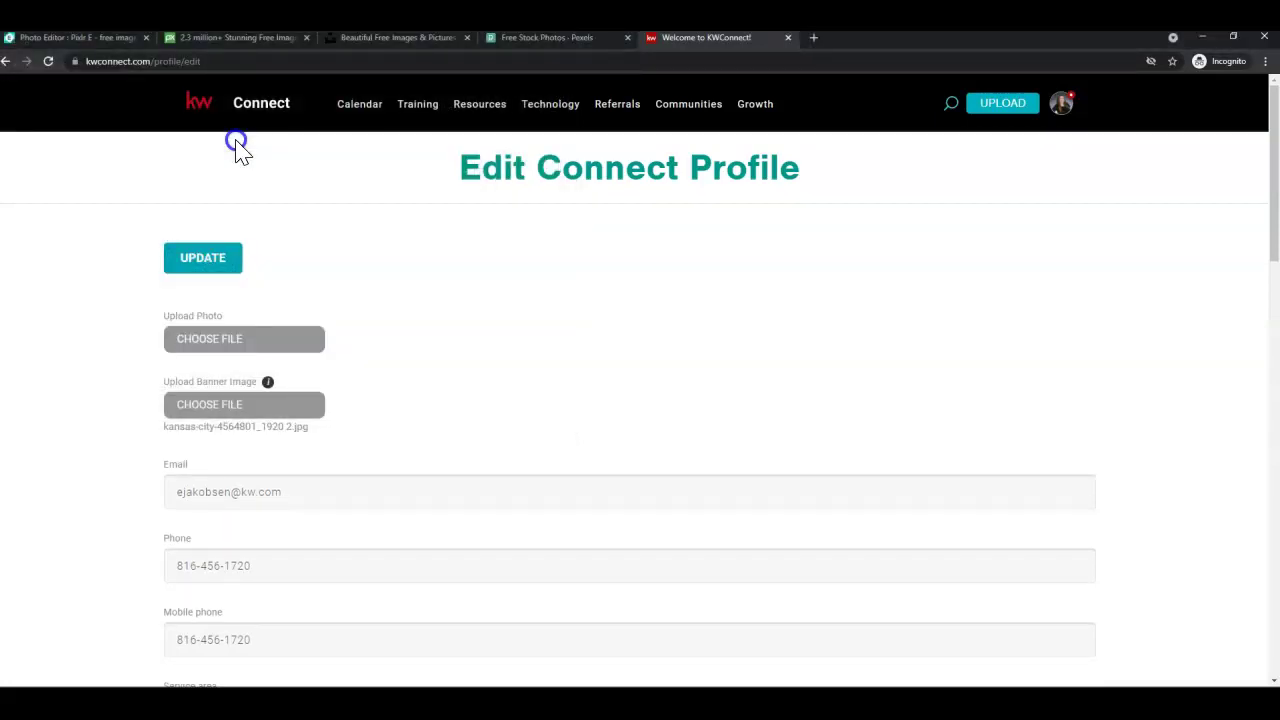
{"action": "left_click", "coordinate": [243, 329]}
{"action": "left_click_drag", "start_coordinate": [166, 429], "coordinate": [346, 443]}
Step: Update the profile and confirm the changes were saved
{"action": "left_click", "coordinate": [340, 443]}
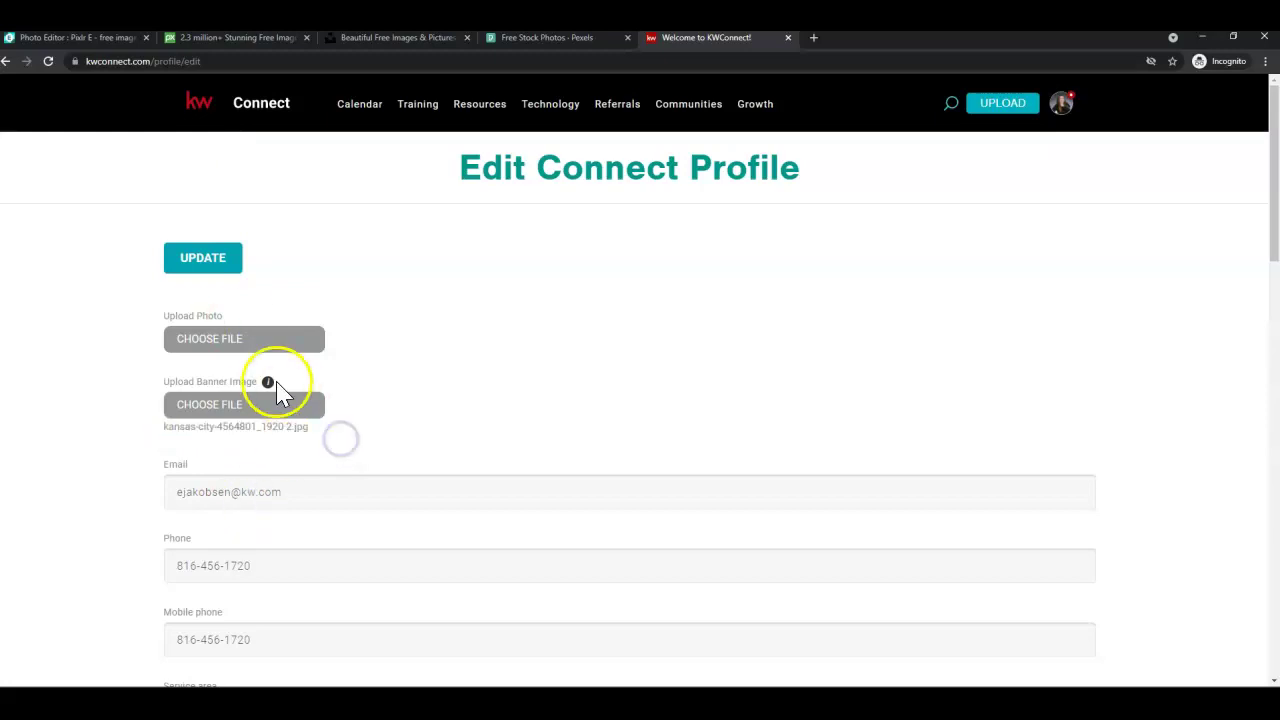
{"action": "left_click", "coordinate": [194, 262]}
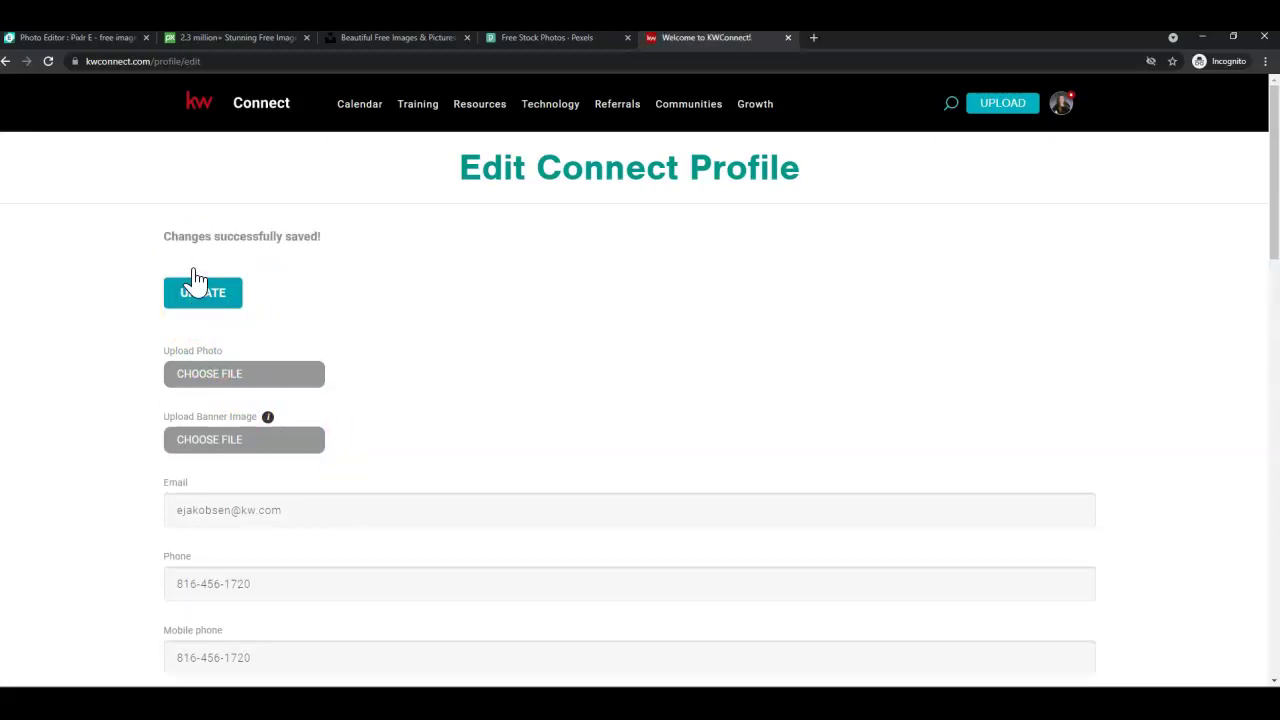
{"action": "left_click_drag", "start_coordinate": [162, 244], "coordinate": [338, 243]}
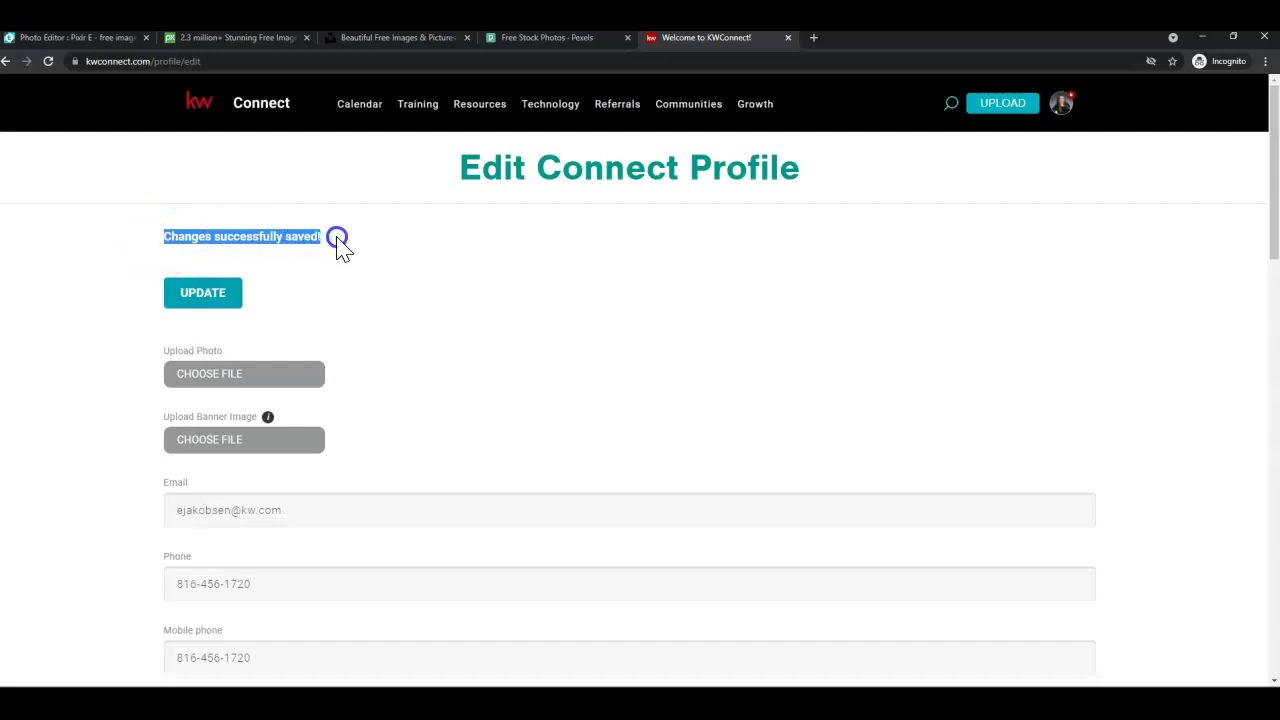
{"action": "left_click", "coordinate": [1062, 108]}
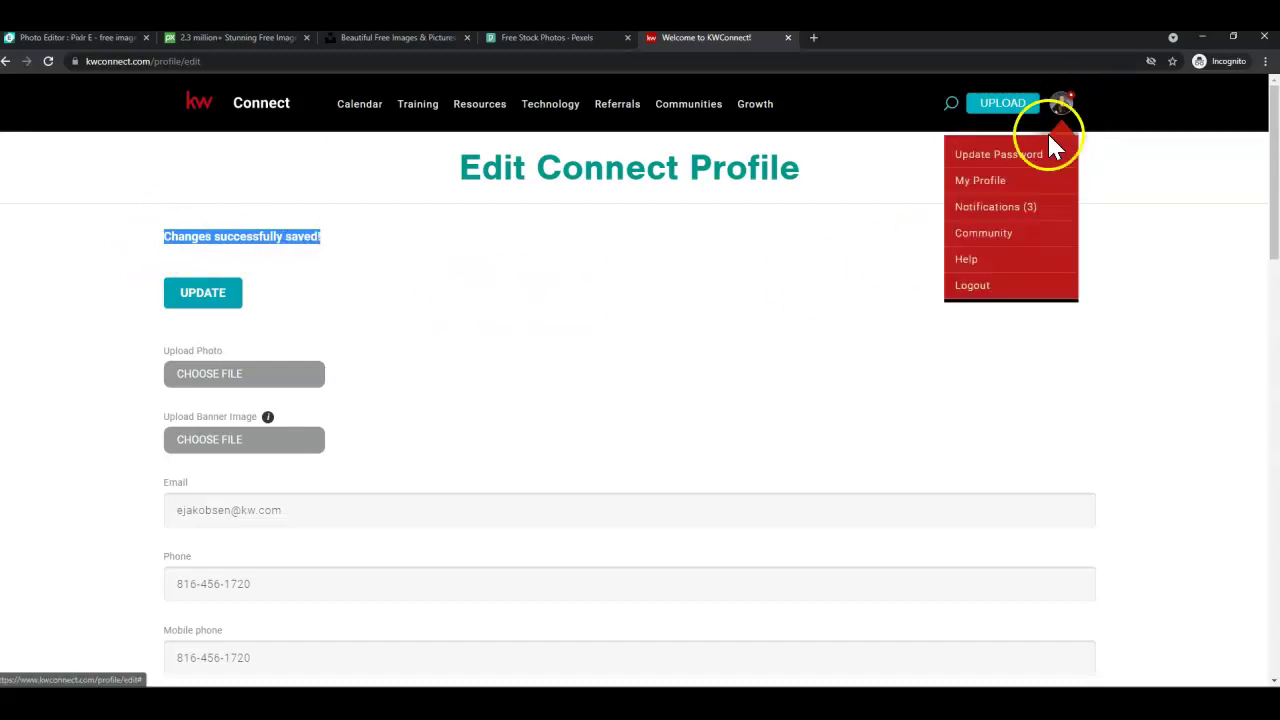
Step: View your public profile showing the new Kansas City skyline banner
{"action": "left_click", "coordinate": [1015, 188]}
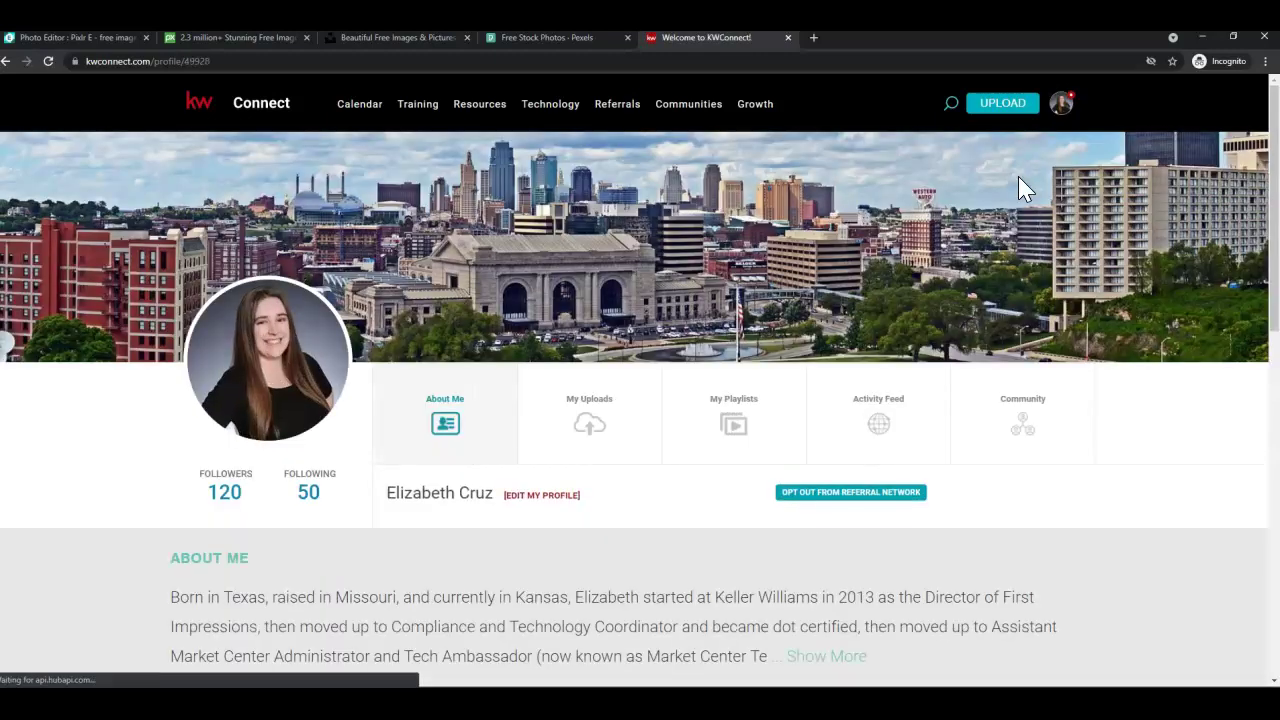
{"action": "left_click", "coordinate": [1024, 178]}
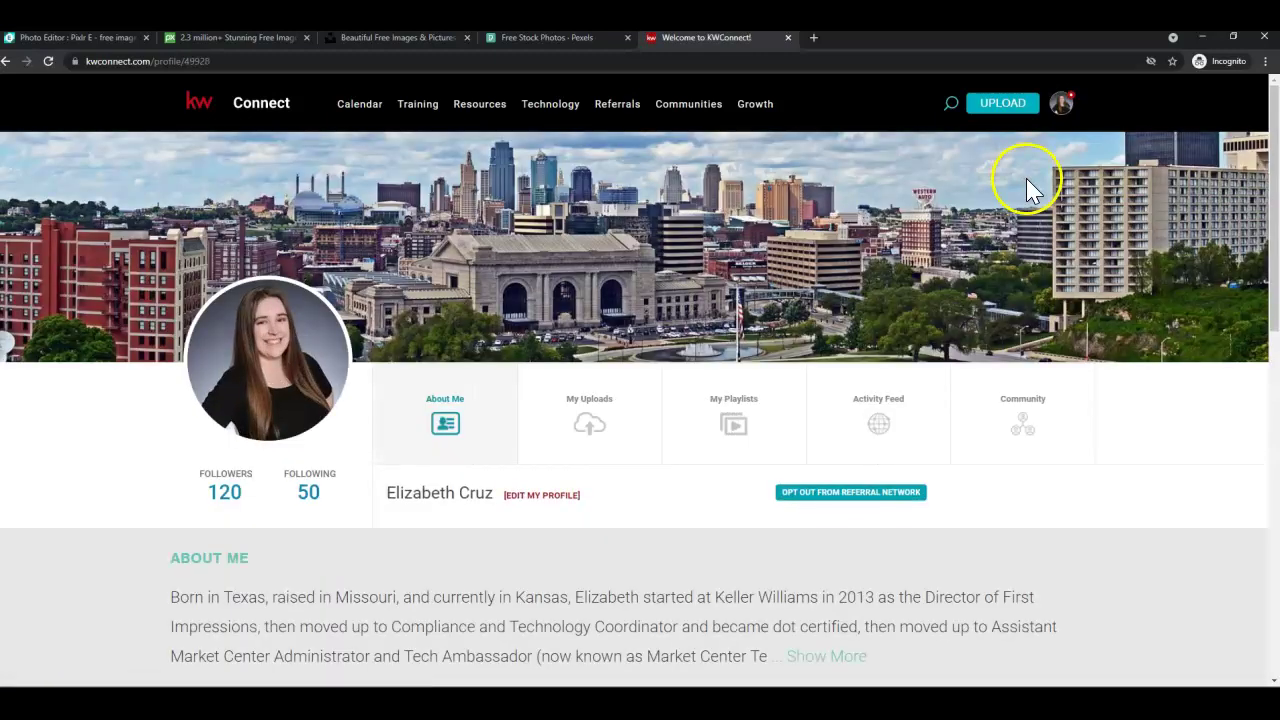